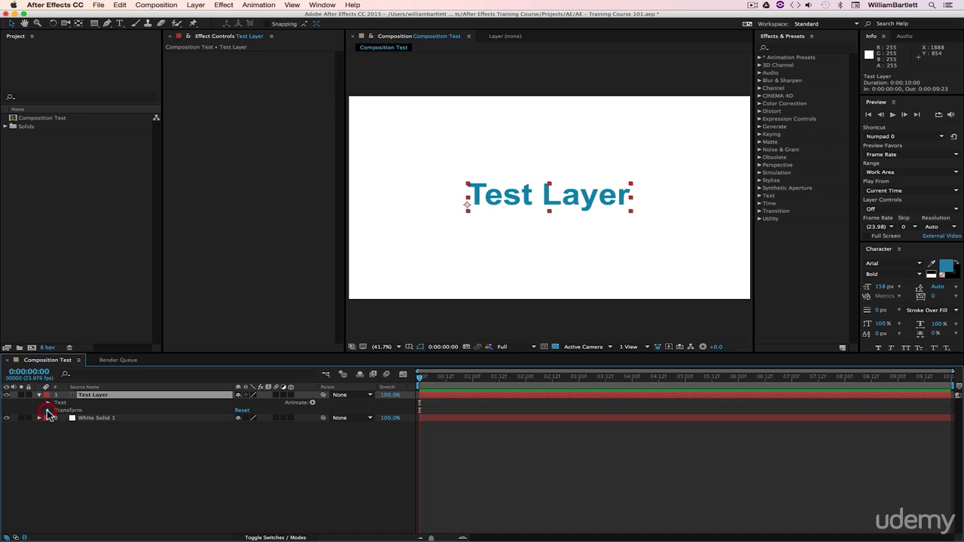
- Reveal the Transform properties of Test Layer and select its Anchor Point property
left_click(47, 411)
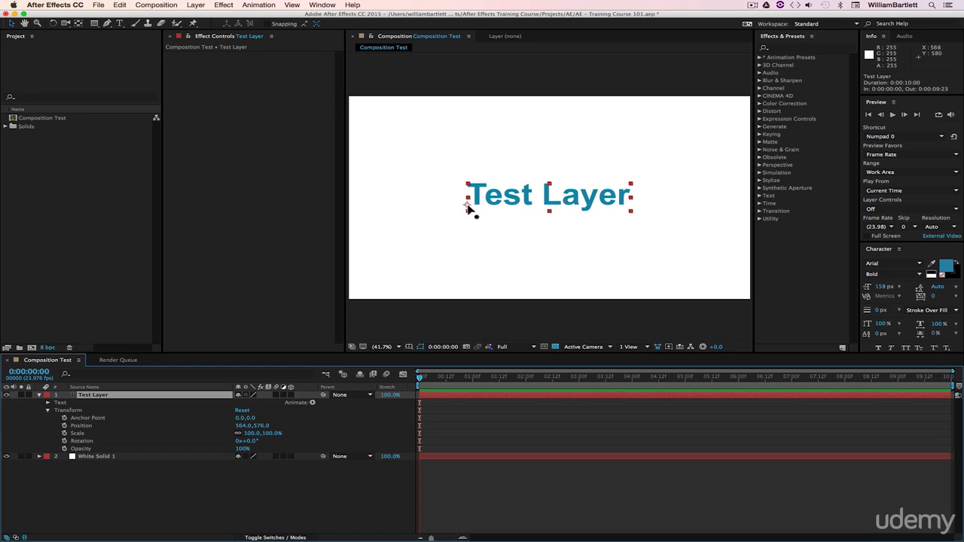
left_click(83, 419)
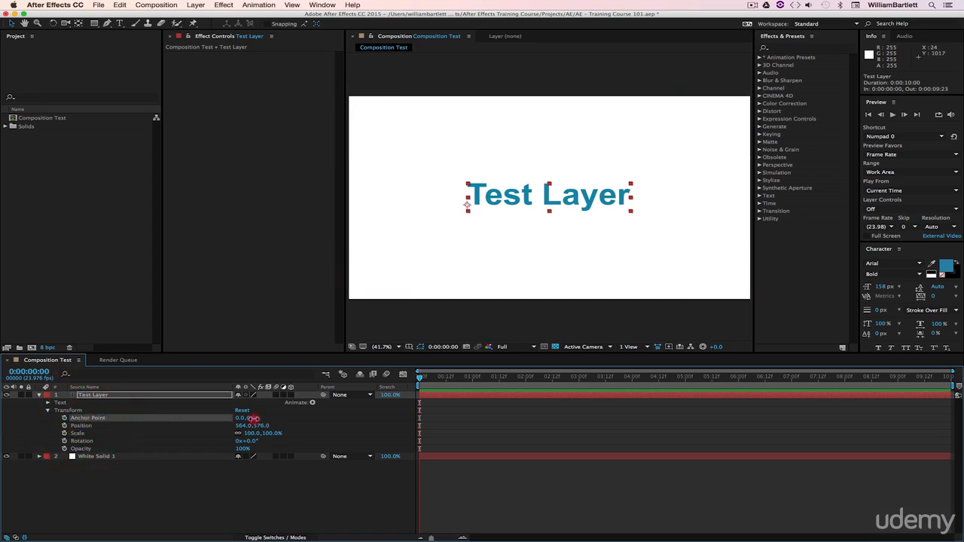
- Try shifting Test Layer's anchor point values to about -52, -158, and undo the change
left_click_drag(255, 419, 215, 415)
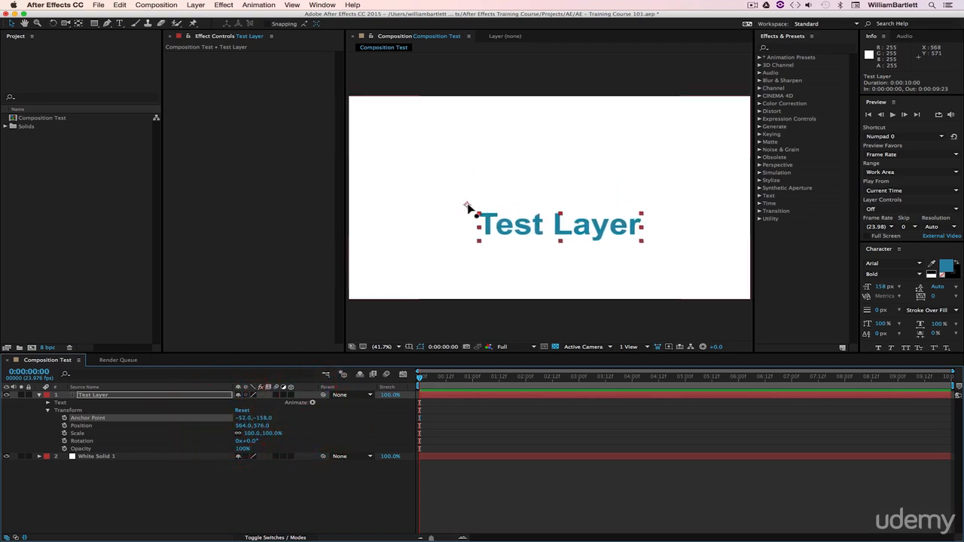
key("super+z")
key("super+z")
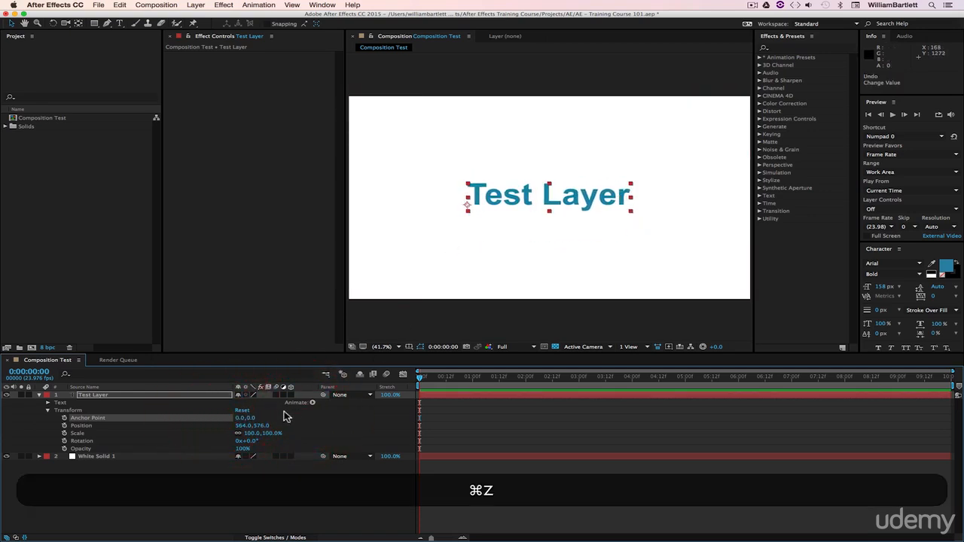
- Try rotating Test Layer around the anchor point at the start of its text, and undo the rotation
left_click(84, 442)
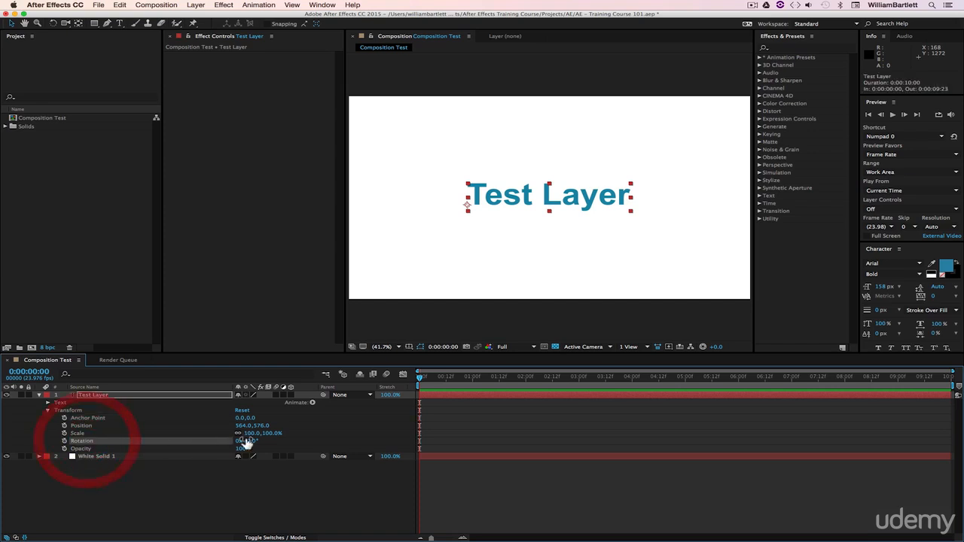
mouse_move(252, 441)
left_mouse_down()
mouse_move(403, 440)
mouse_move(265, 436)
left_mouse_up()
key("super+z")
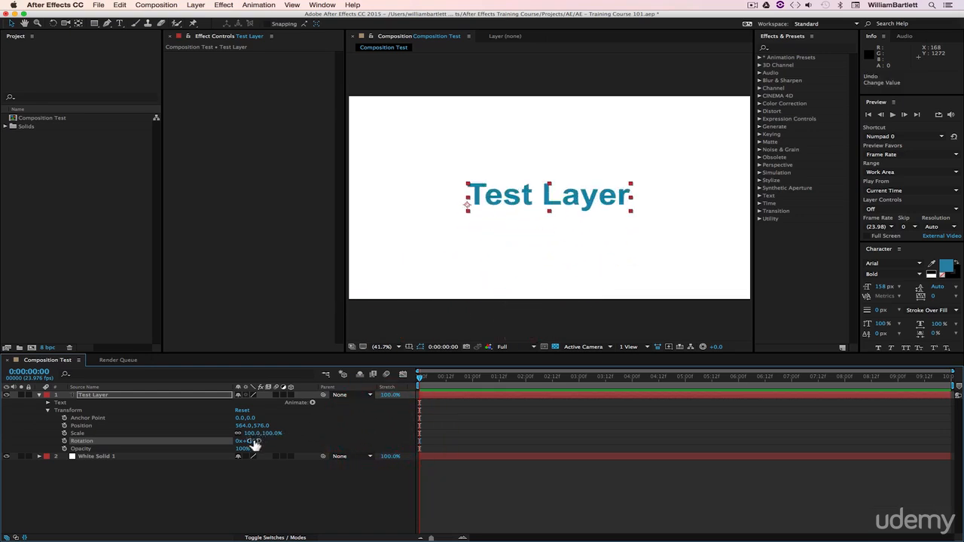
left_click(81, 449)
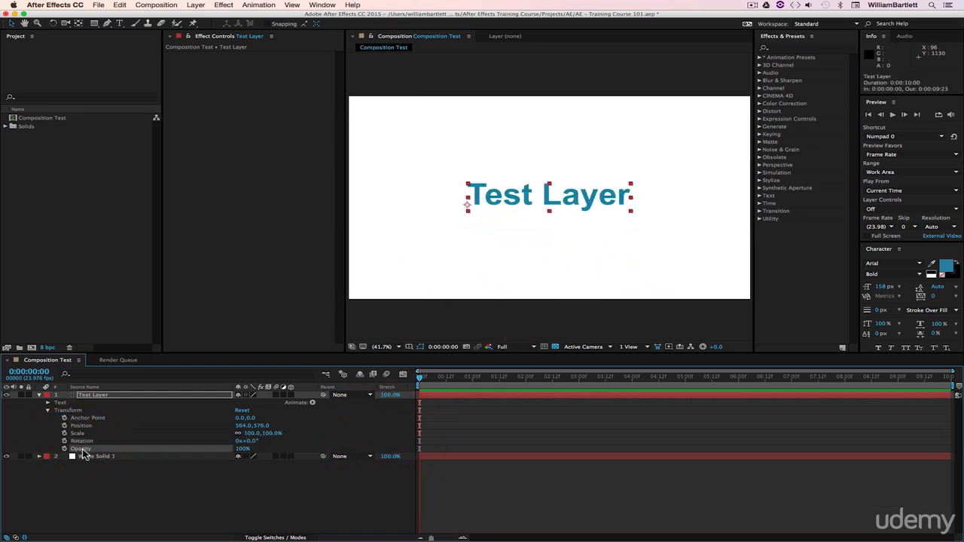
left_click(85, 418)
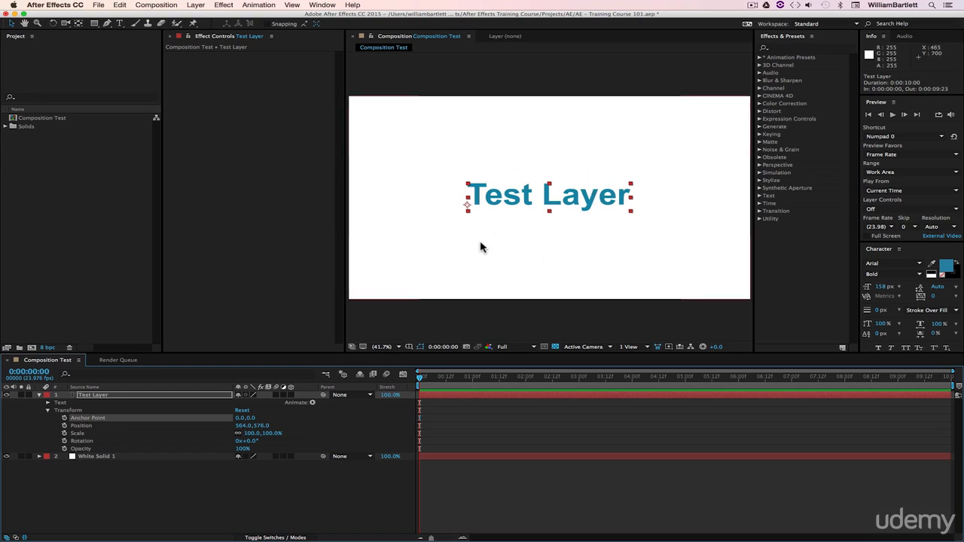
left_click(83, 441)
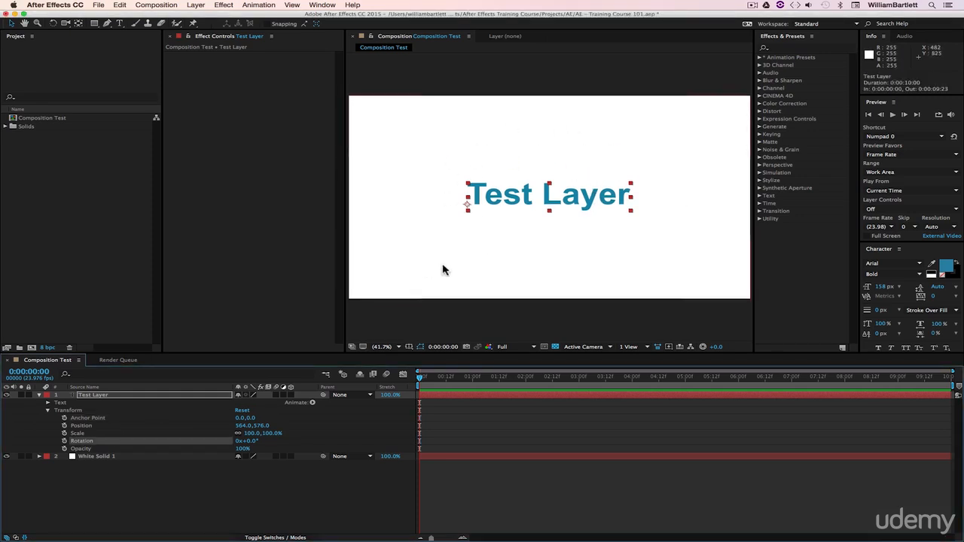
left_click(271, 529)
left_click(89, 419)
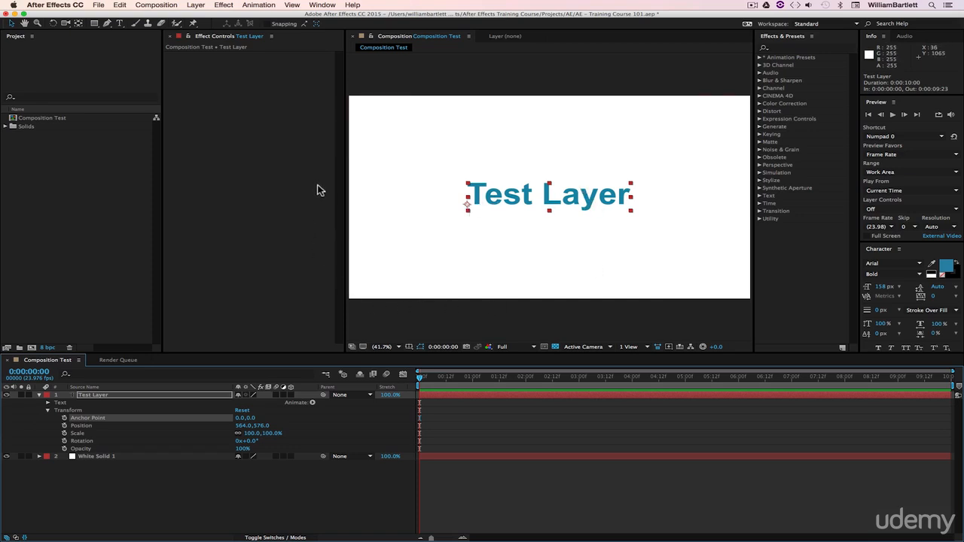
- Try a rotation of about 17° on Test Layer around its off-centre anchor point, and undo it
left_click(80, 441)
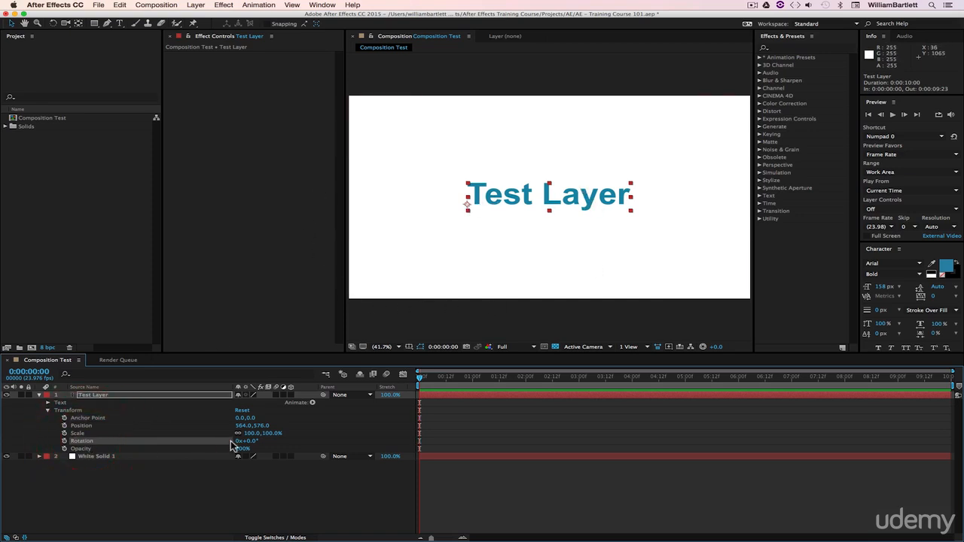
mouse_move(252, 446)
left_mouse_down()
mouse_move(305, 440)
mouse_move(203, 441)
mouse_move(262, 446)
left_mouse_up()
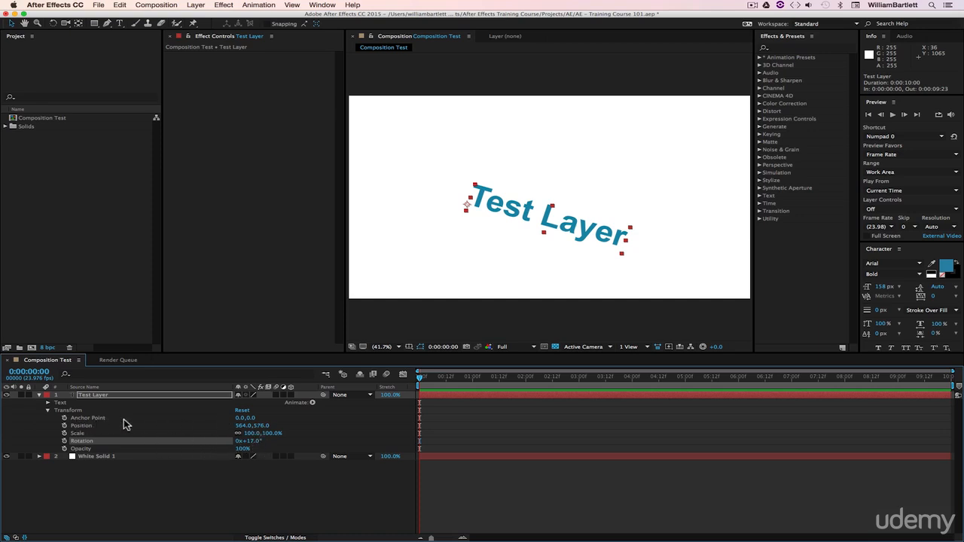
key("super+z")
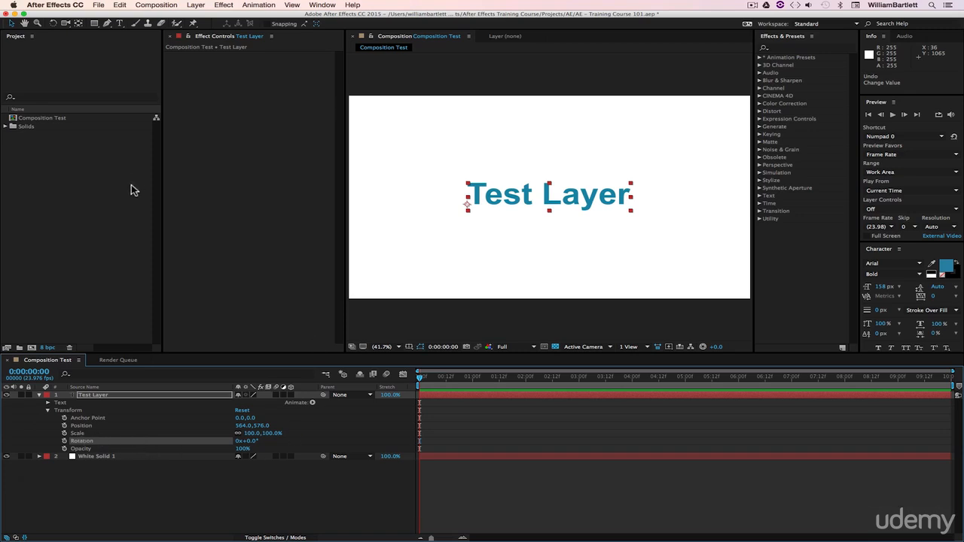
- Move Test Layer's anchor point to the centre of the text, about 393.6, -36.0, with the Pan Behind (Anchor Point) Tool
left_click(80, 23)
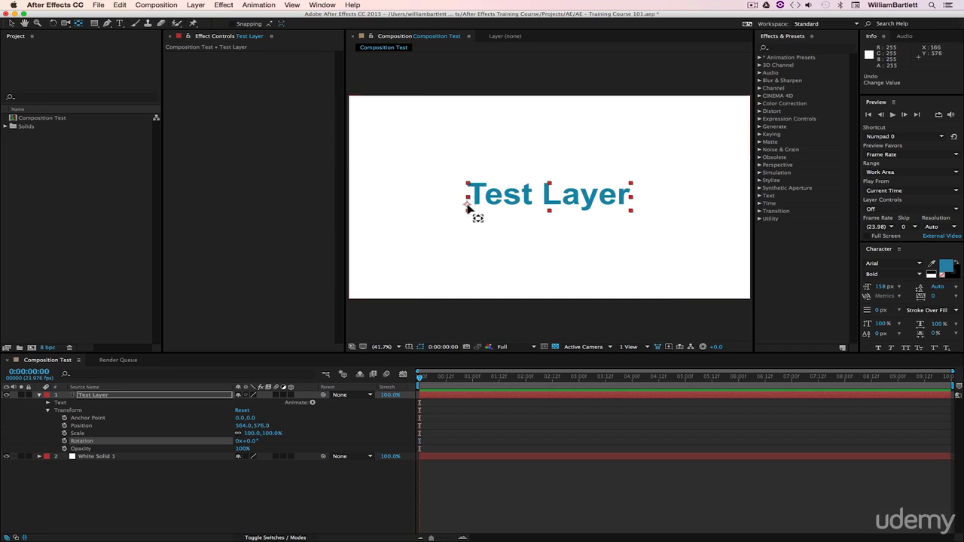
left_click_drag(468, 209, 549, 198)
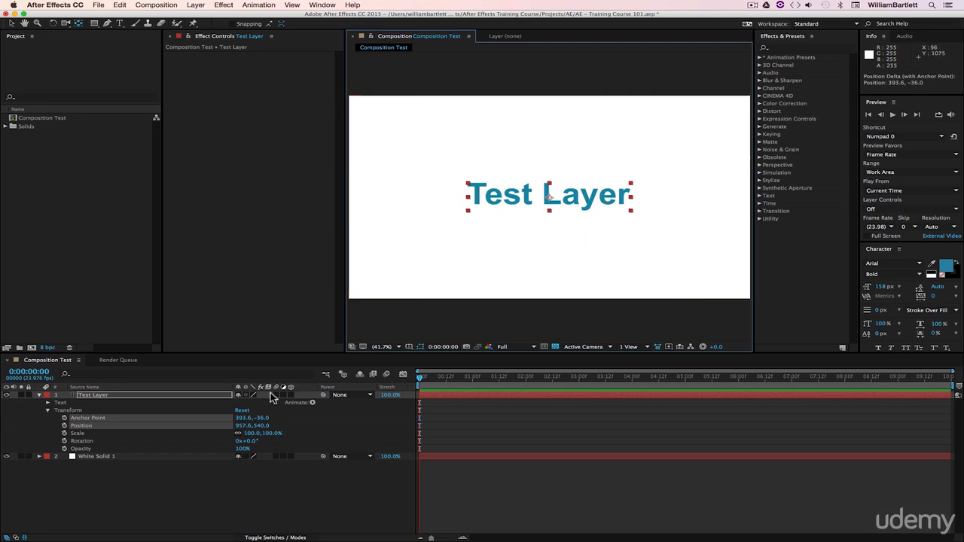
- Try rotating Test Layer around its centred anchor point to about 1x+7°, and undo the rotation
left_click(103, 450)
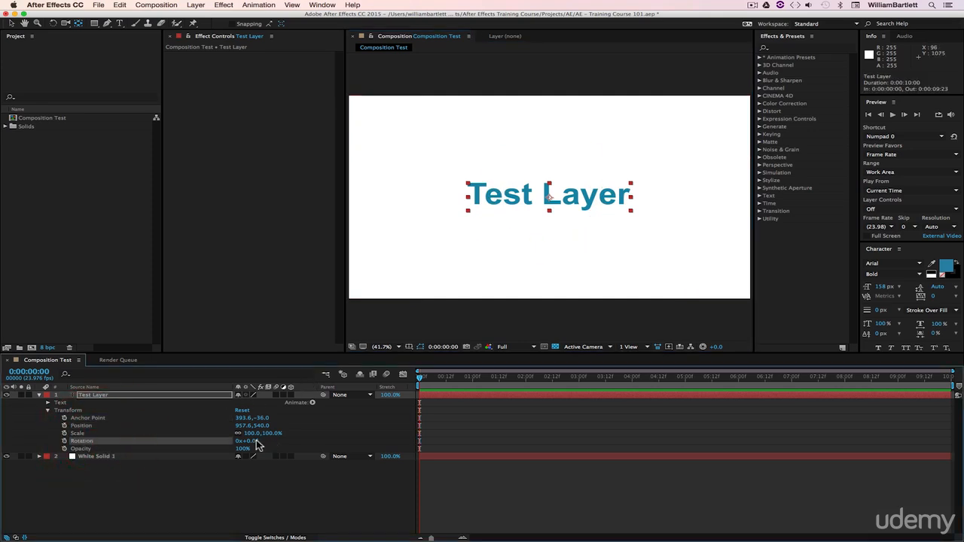
left_click_drag(249, 441, 432, 437)
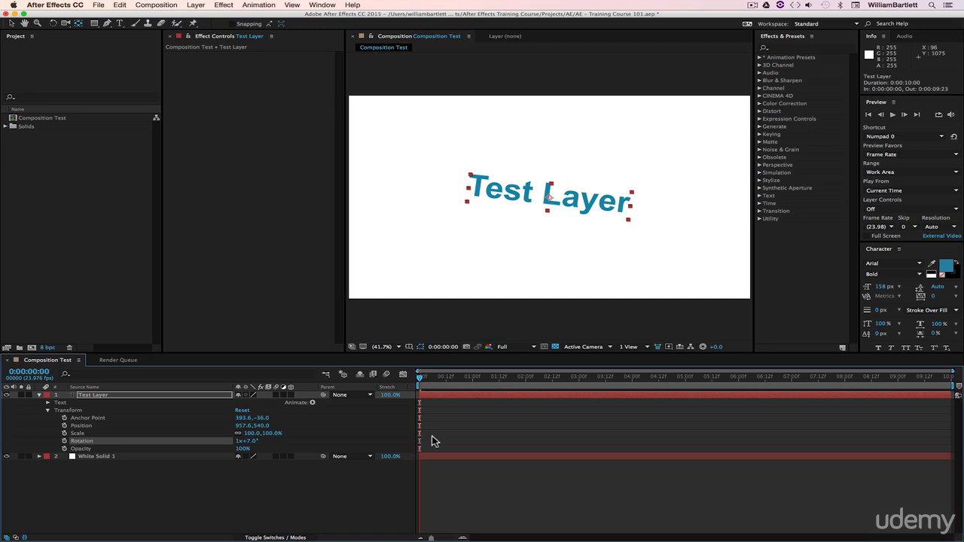
key("super+z")
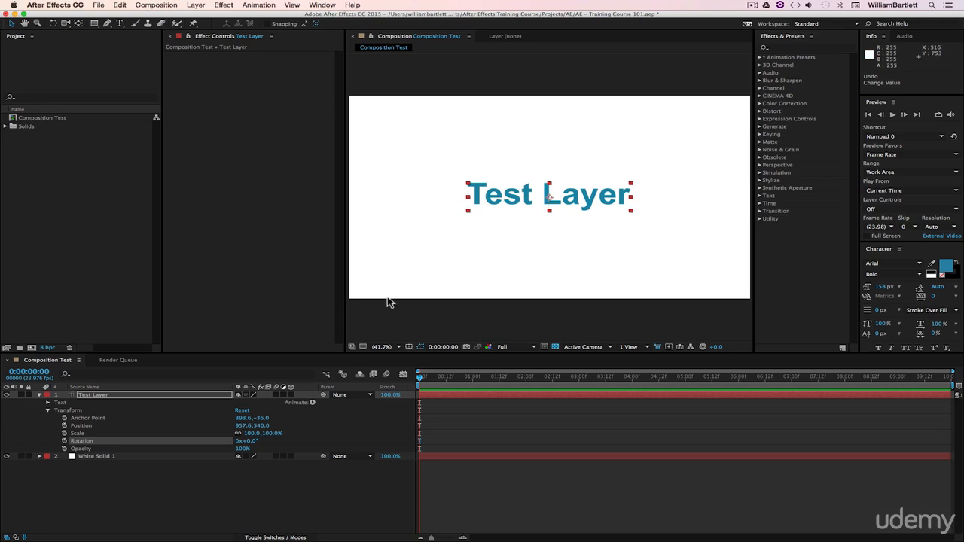
- Try scaling Test Layer up to about 788% and shifting its horizontal position, undoing both changes
left_click(79, 434)
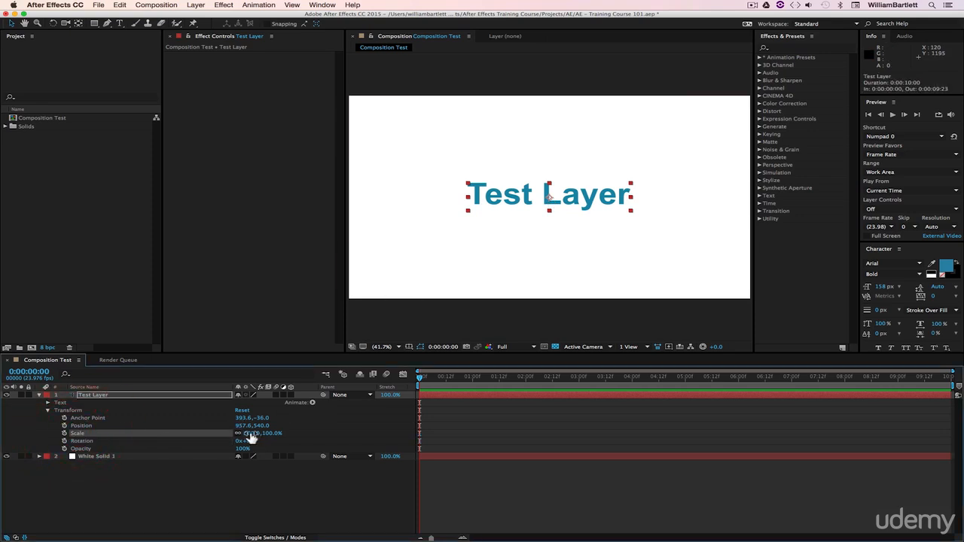
left_click_drag(249, 433, 503, 400)
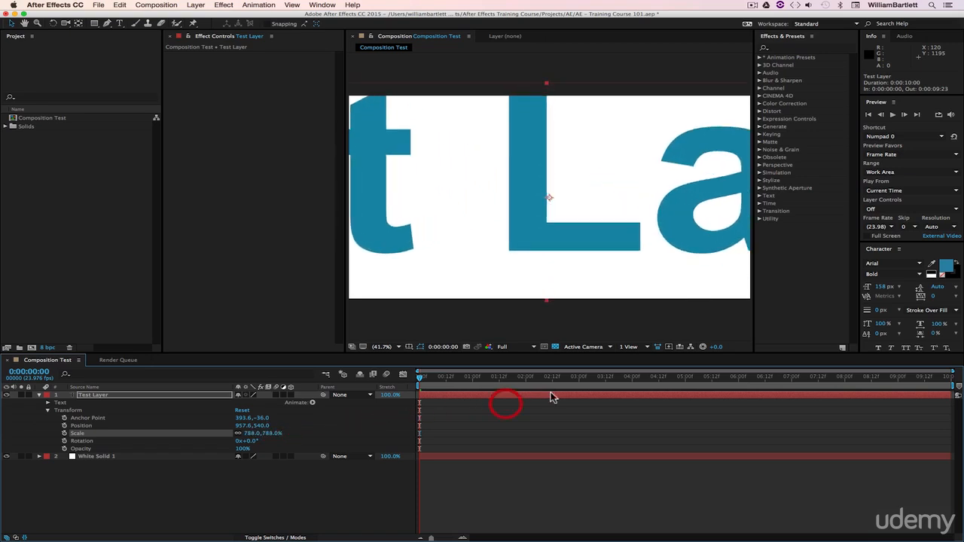
key("super+z")
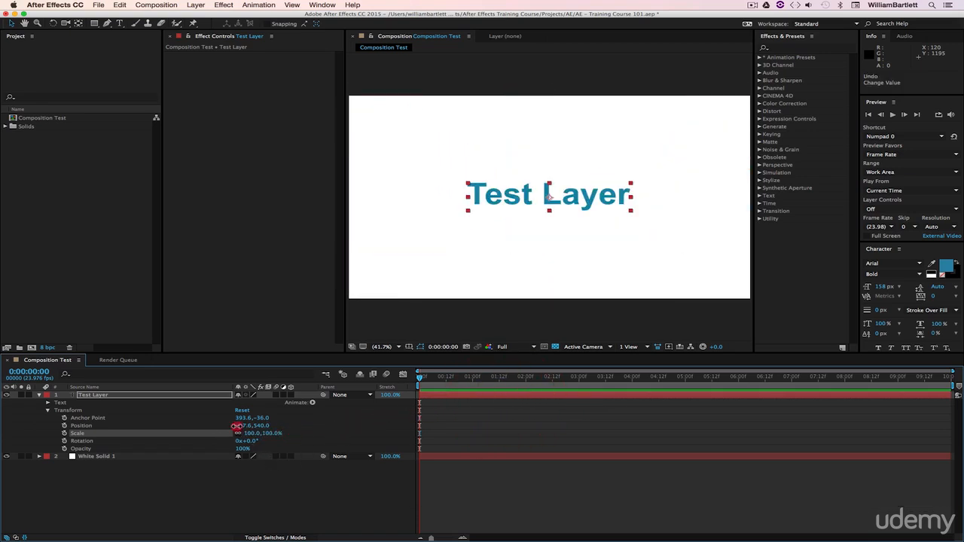
left_click_drag(236, 426, 305, 426)
key("super+z")
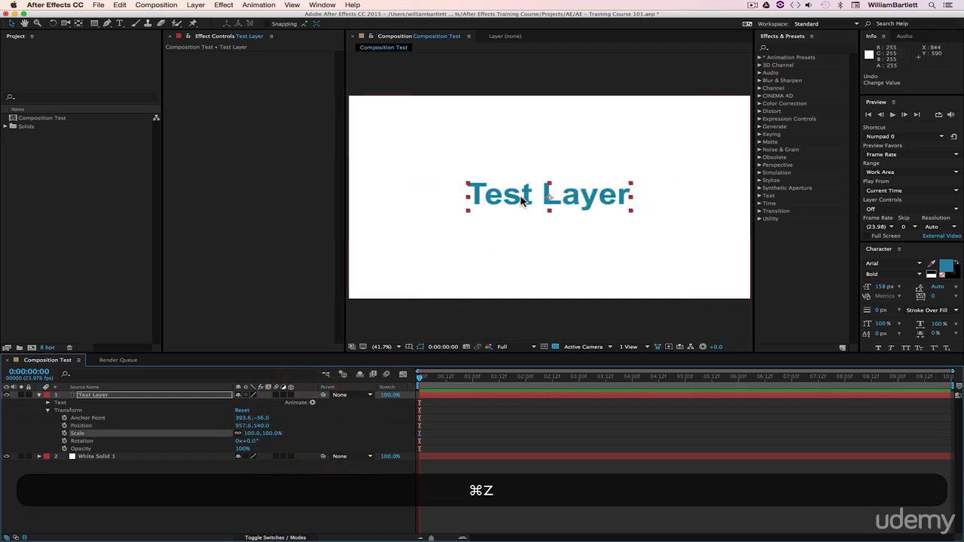
- Move Test Layer slightly upward in the composition to a position of about 957.6, 525.6
left_click(513, 199)
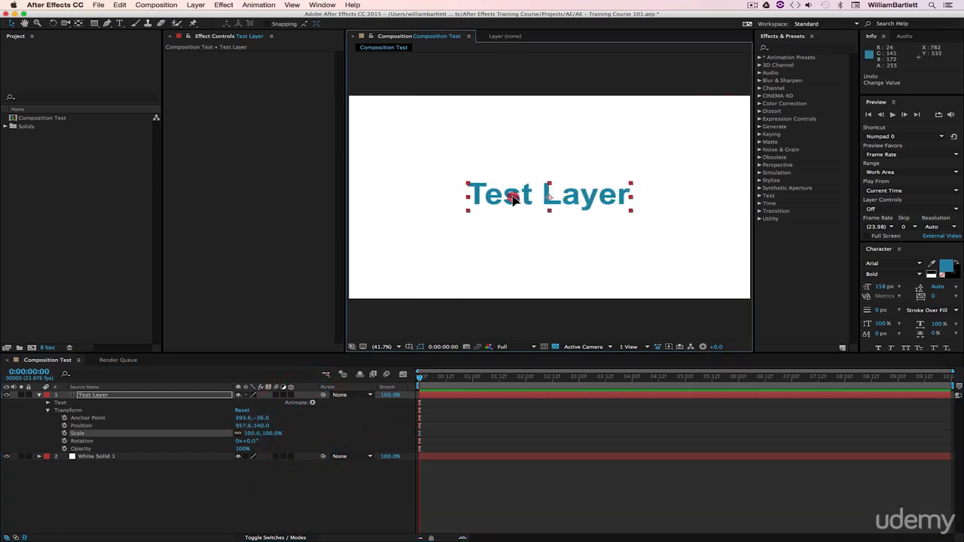
mouse_move(512, 198)
left_mouse_down()
mouse_move(558, 199)
mouse_move(497, 200)
mouse_move(475, 170)
mouse_move(512, 195)
left_mouse_up()
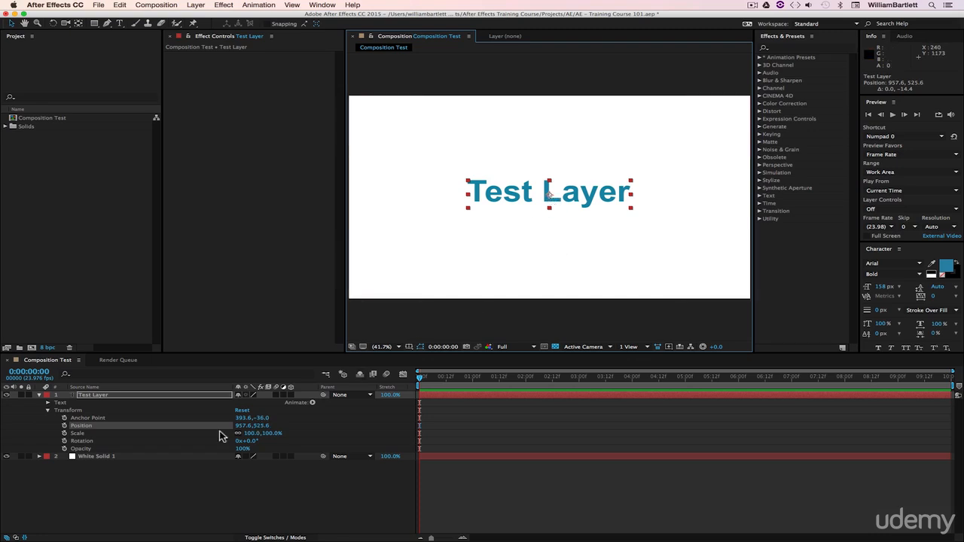
- Lower Test Layer's opacity to 50% and return it to 100%
left_click(80, 450)
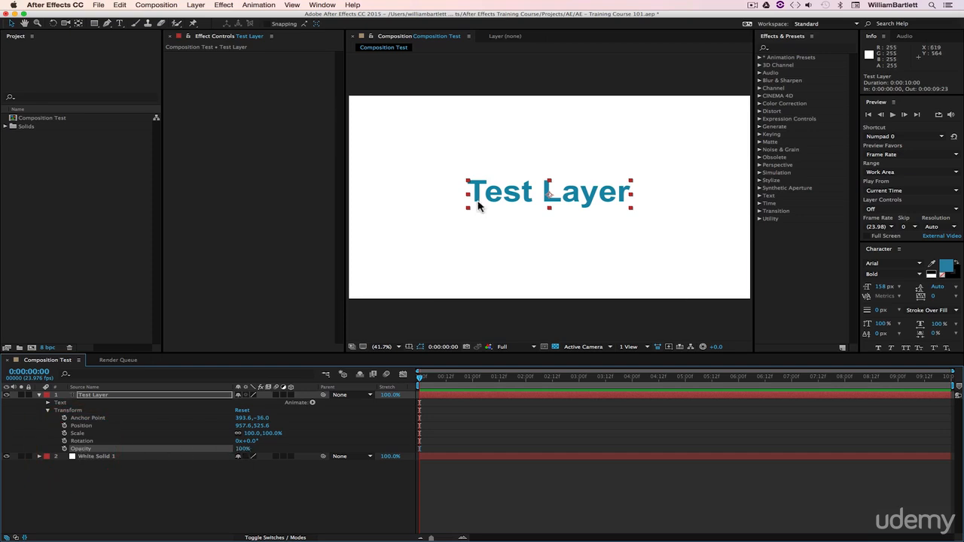
left_click(243, 449)
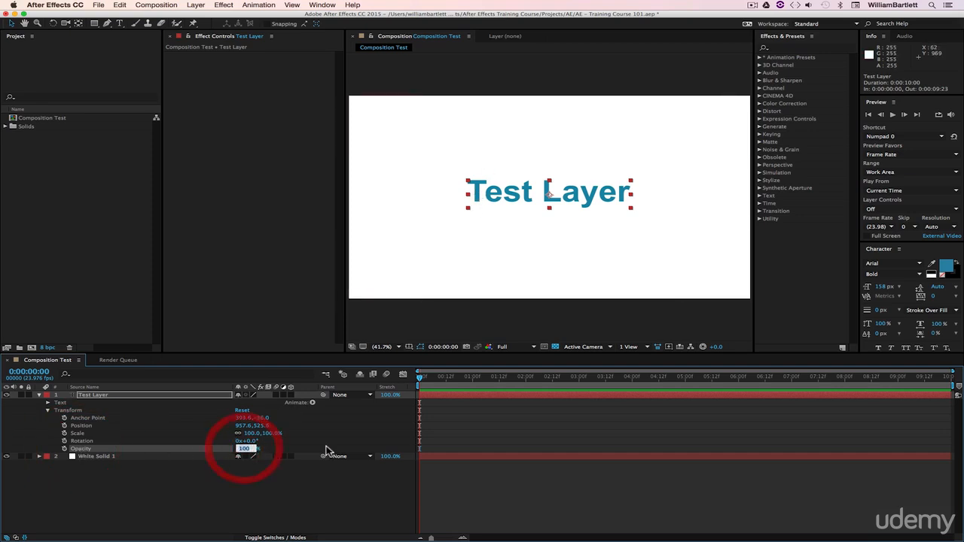
type("50")
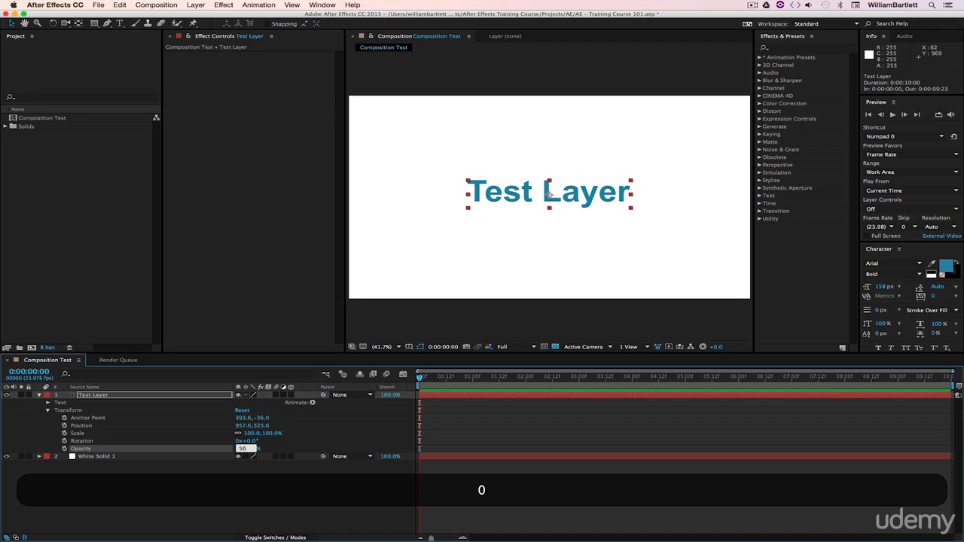
key("Return")
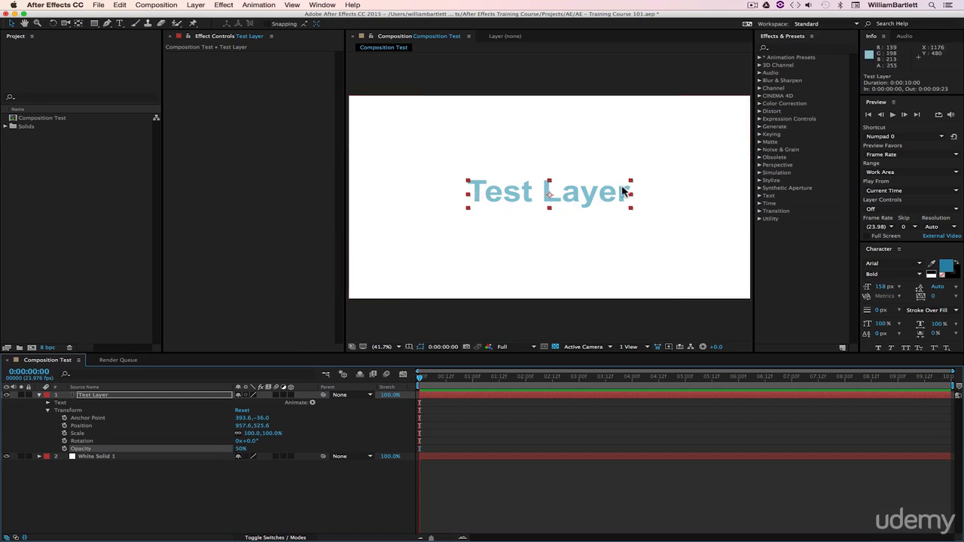
left_click(241, 449)
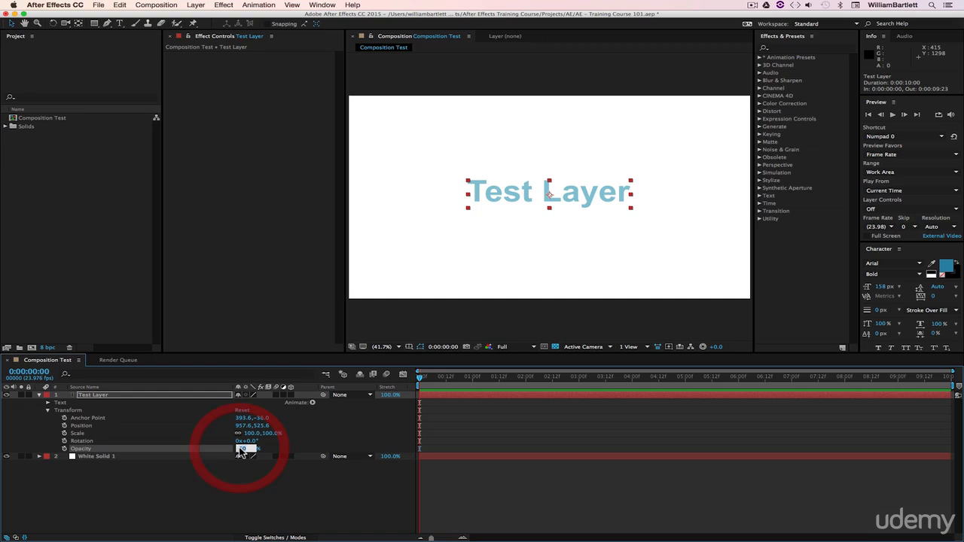
type("100")
key("Return")
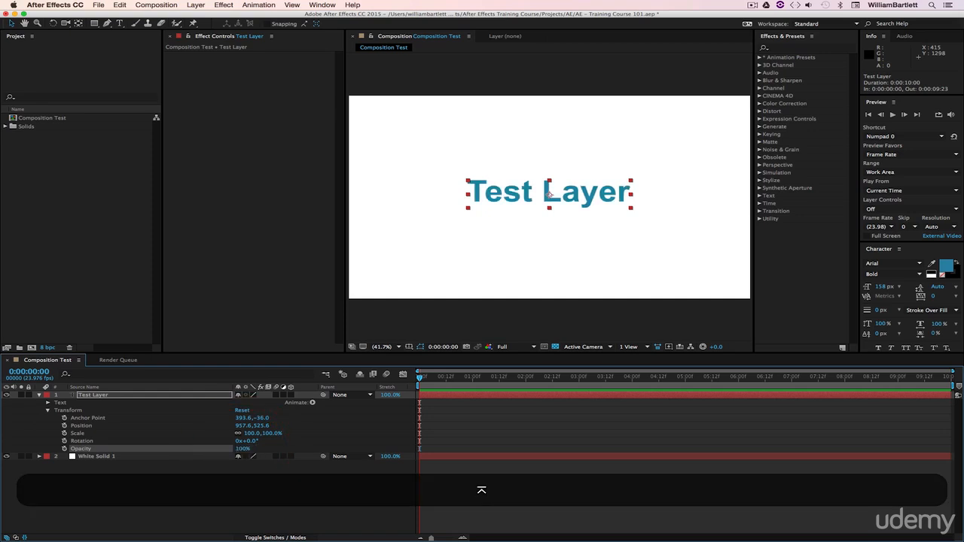